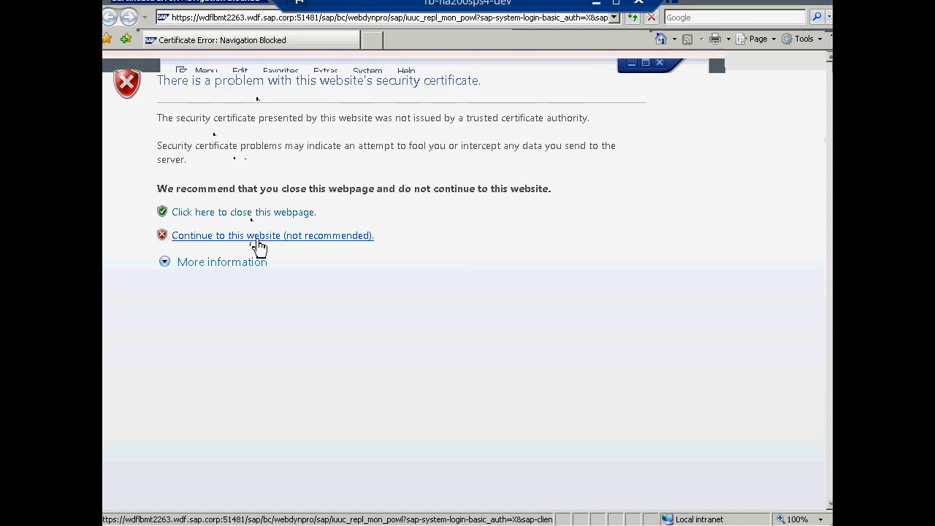
# Step: Continue past the website's certificate warning and sign in to the server as prep-user with the account password
pyautogui.click(258, 241)
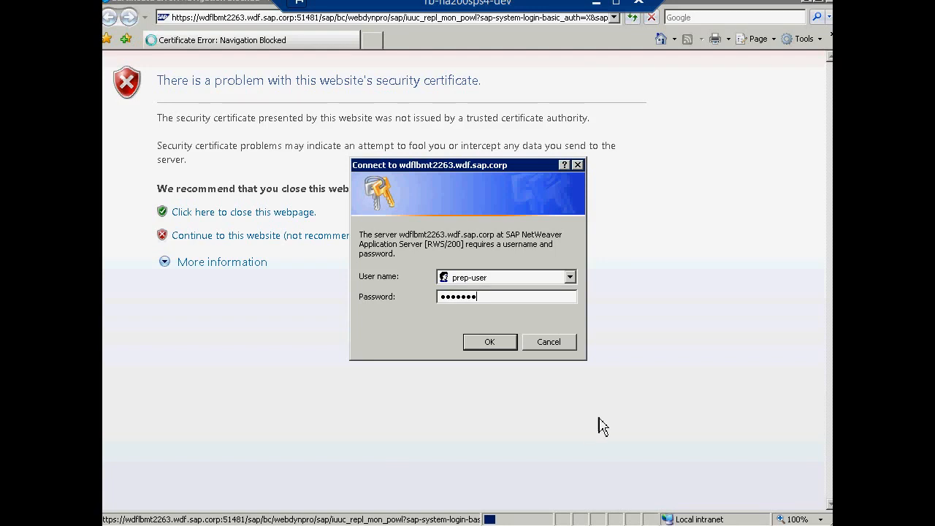
pyautogui.click(489, 343)
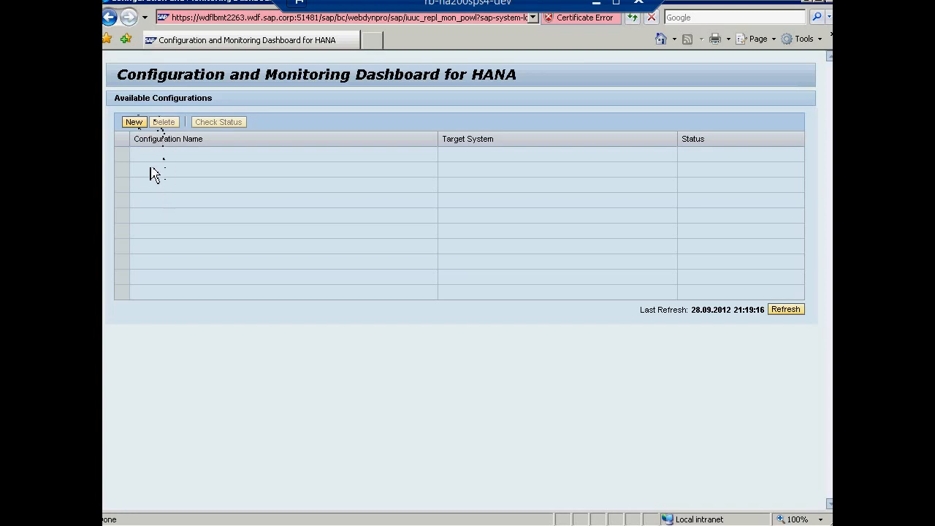
# Step: Start a new configuration named ZTEST and set its number of data transfer jobs to 003
pyautogui.click(134, 124)
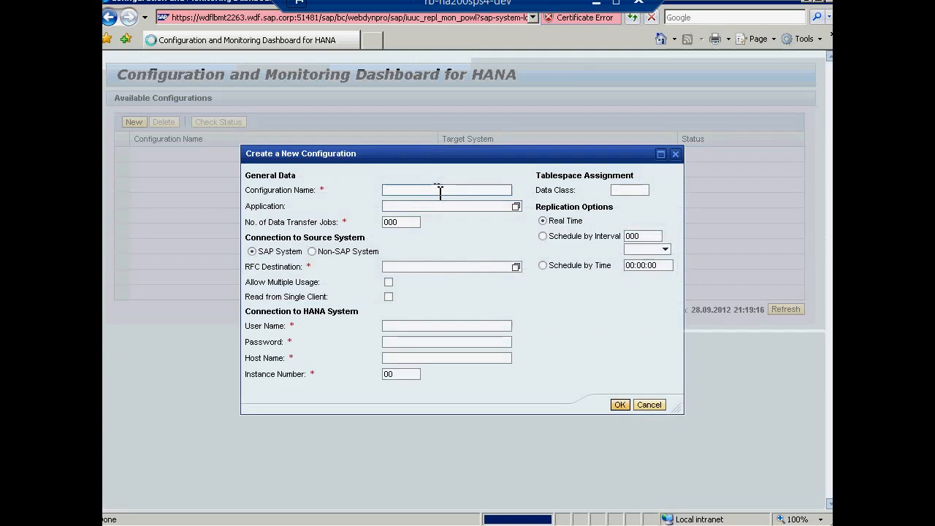
pyautogui.click(441, 191)
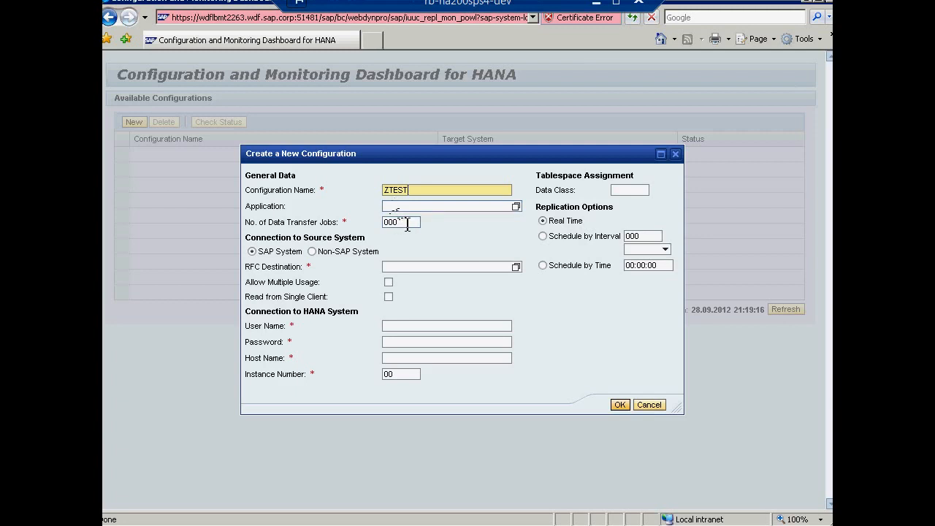
pyautogui.click(408, 222)
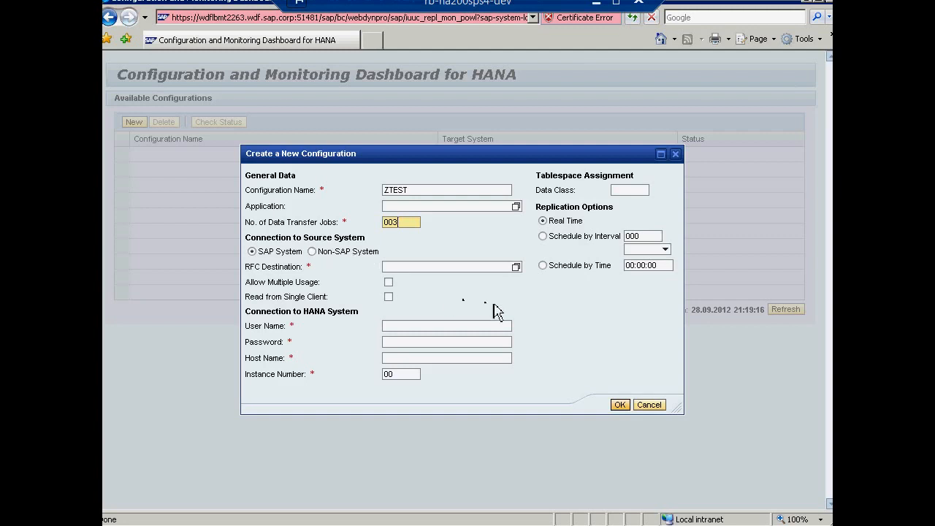
# Step: Set the source system's RFC destination to MBT_RWS_RWS_200_14_0003_MBT from the list of logical destinations
pyautogui.click(517, 269)
pyautogui.click(517, 268)
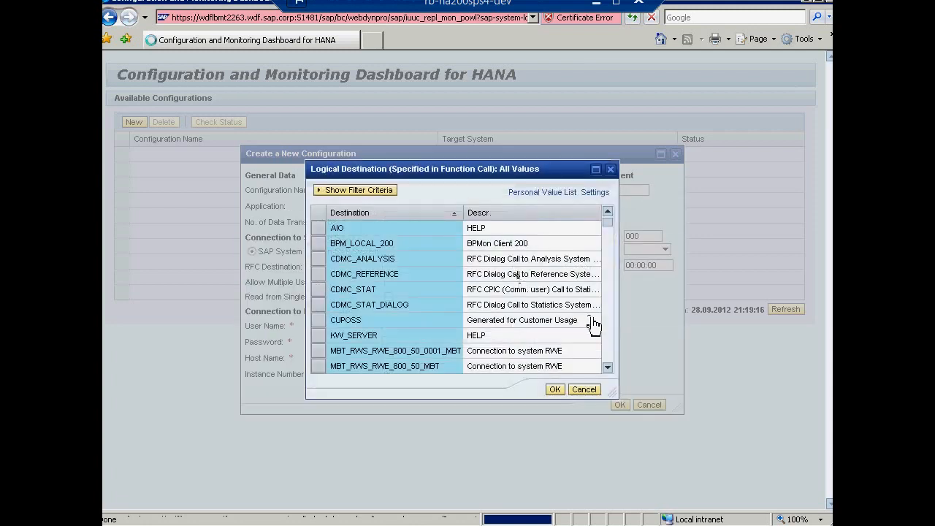
pyautogui.click(607, 336)
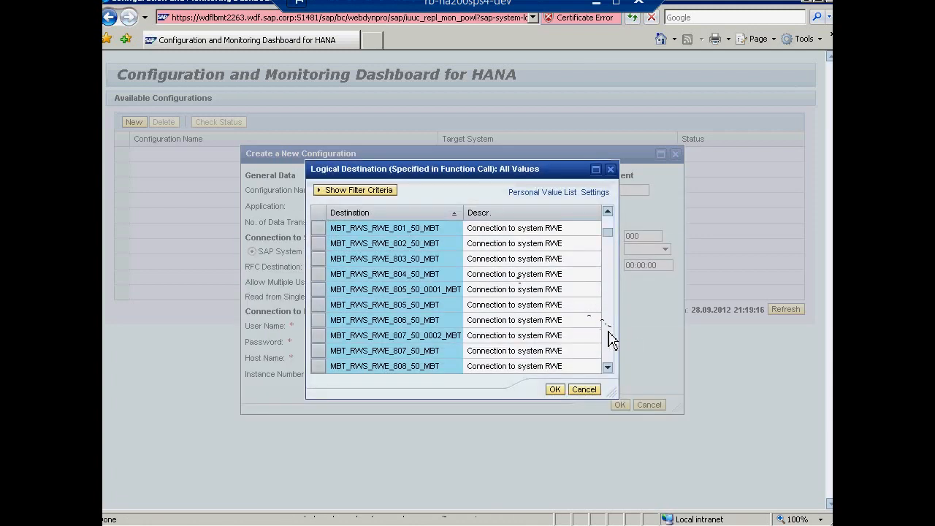
pyautogui.click(609, 338)
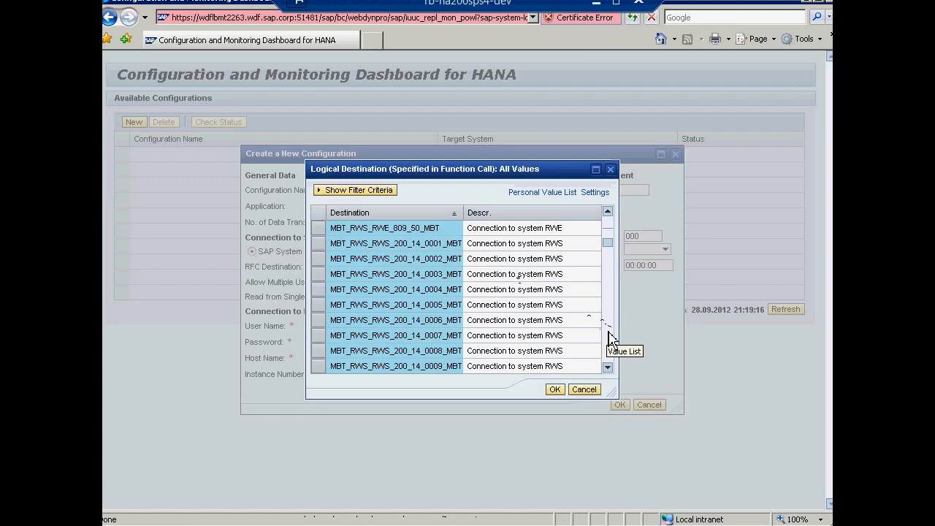
pyautogui.click(610, 338)
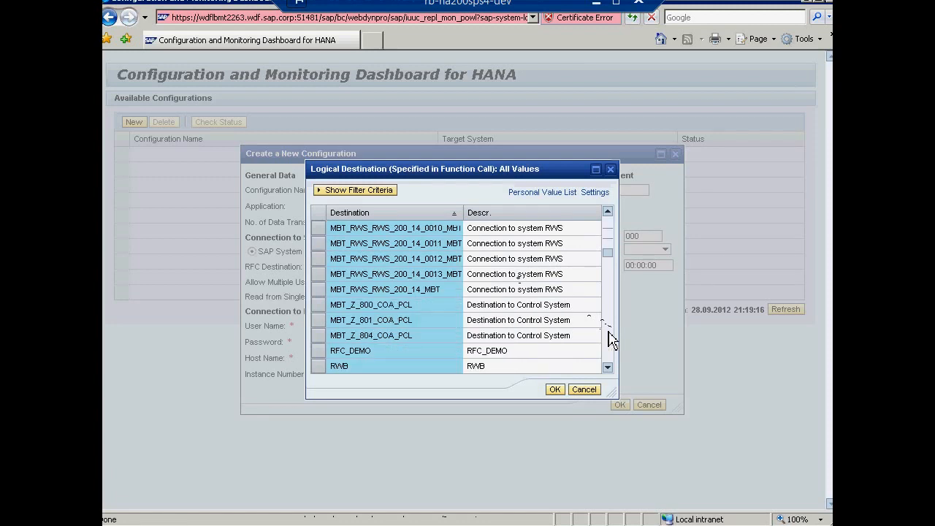
pyautogui.click(607, 236)
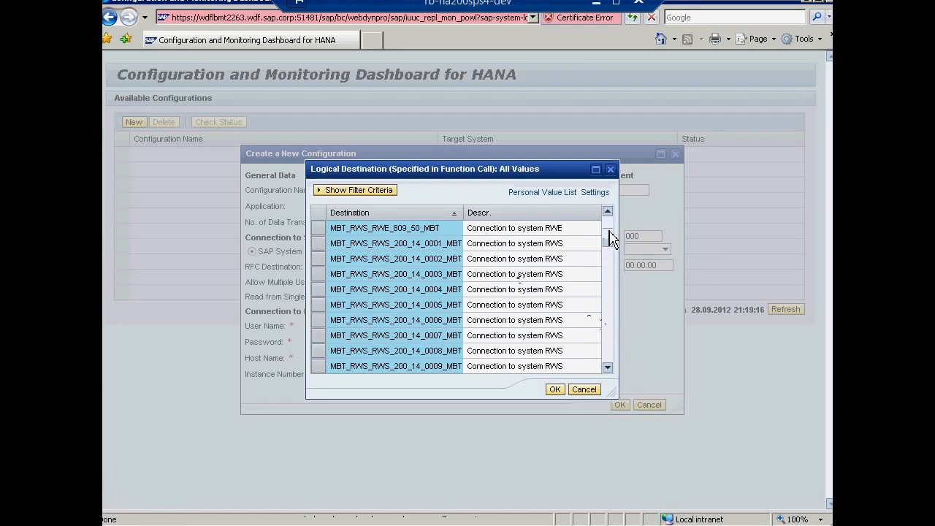
pyautogui.click(442, 274)
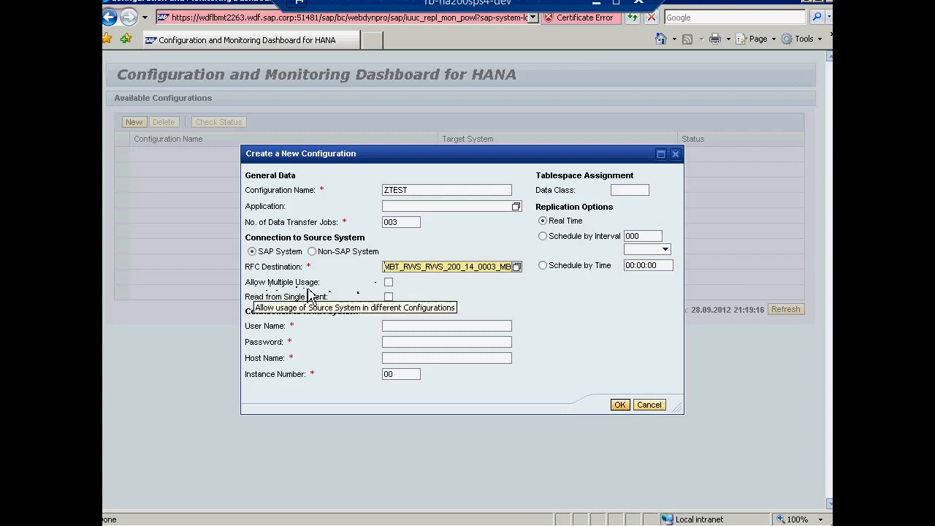
pyautogui.click(391, 284)
pyautogui.click(391, 283)
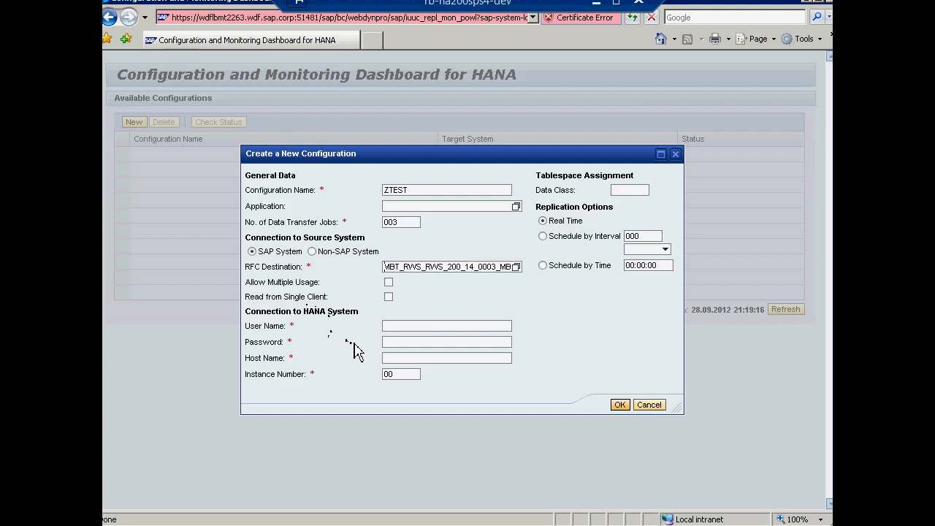
# Step: Fill in the HANA system connection with user name SYSTEM, the account password, host name wdflbmt7215 and instance number 00
pyautogui.click(401, 373)
pyautogui.click(458, 341)
pyautogui.click(458, 326)
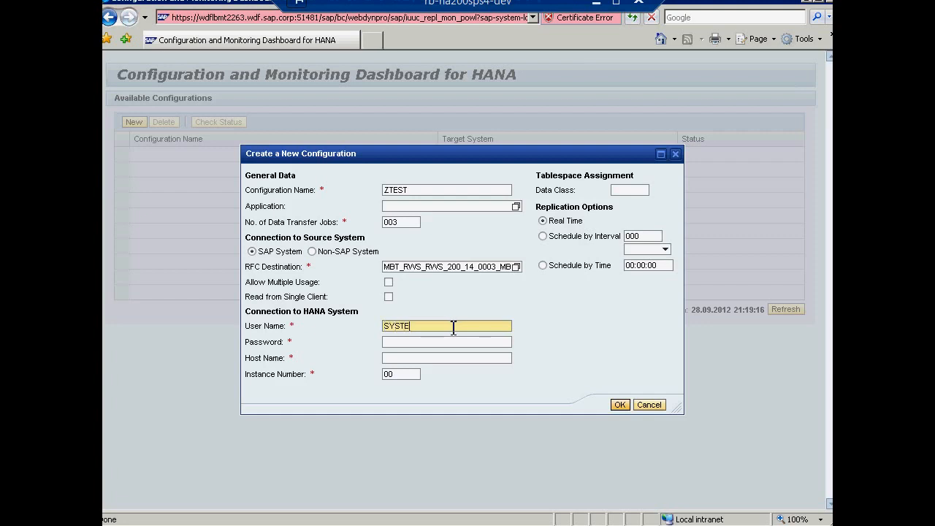
pyautogui.press('Tab')
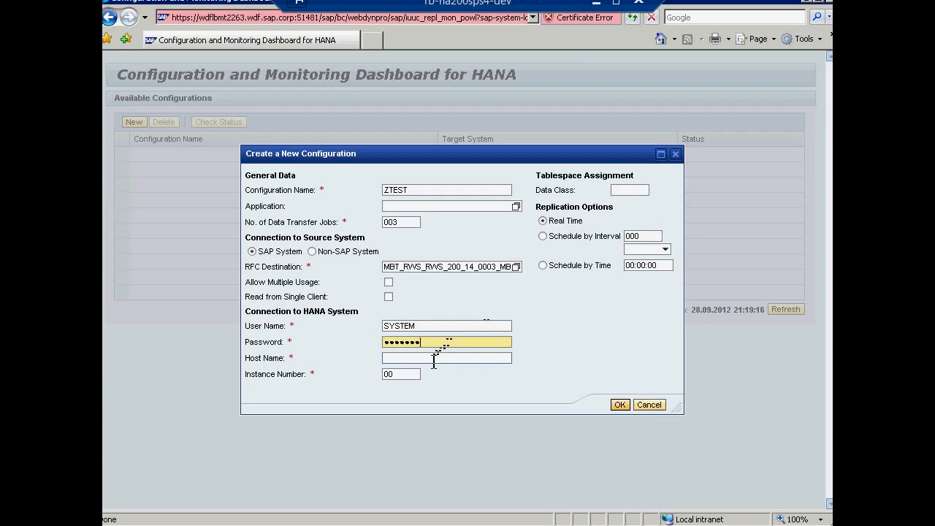
pyautogui.click(435, 358)
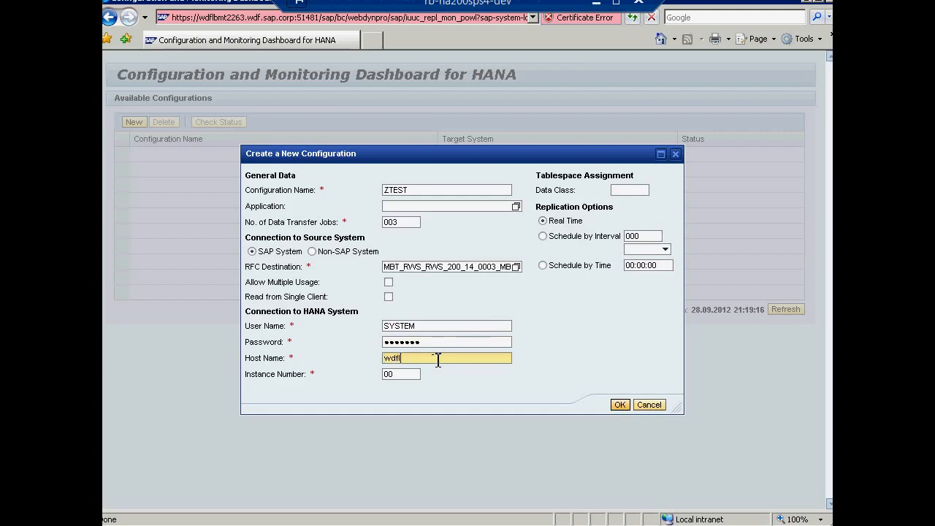
pyautogui.write('wdflbmt7215')
pyautogui.click(407, 374)
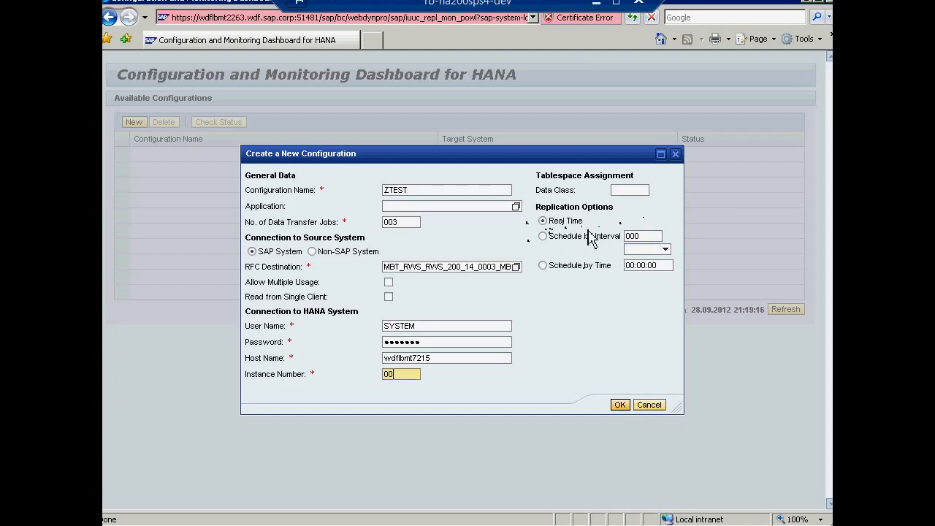
# Step: Check the units offered for interval scheduling and create the configuration with Real Time replication
pyautogui.click(665, 250)
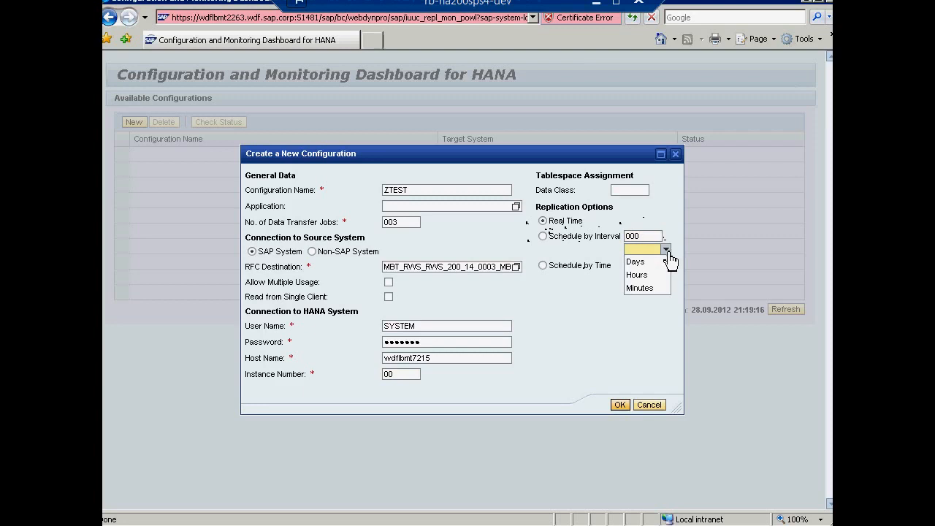
pyautogui.click(587, 309)
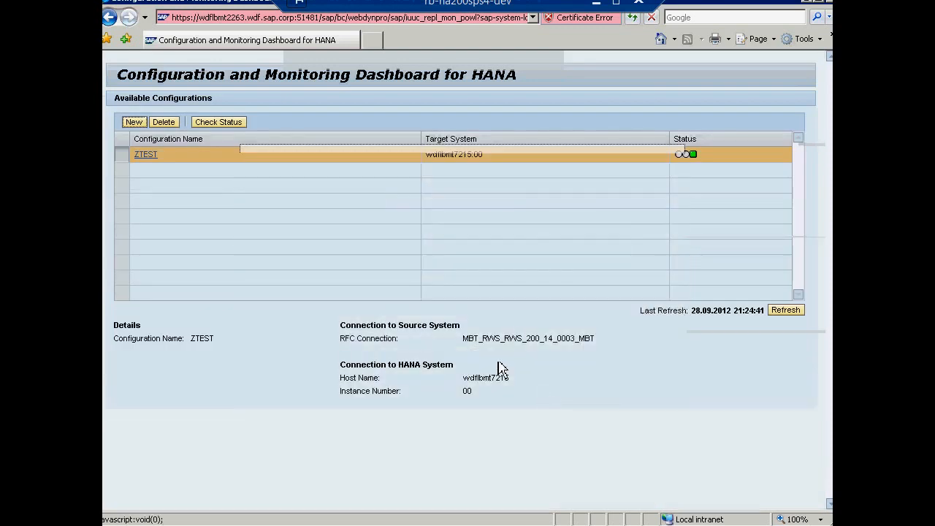
# Step: Open the ZTEST configuration, review its jobs, connections and settings, and close its window
pyautogui.click(147, 157)
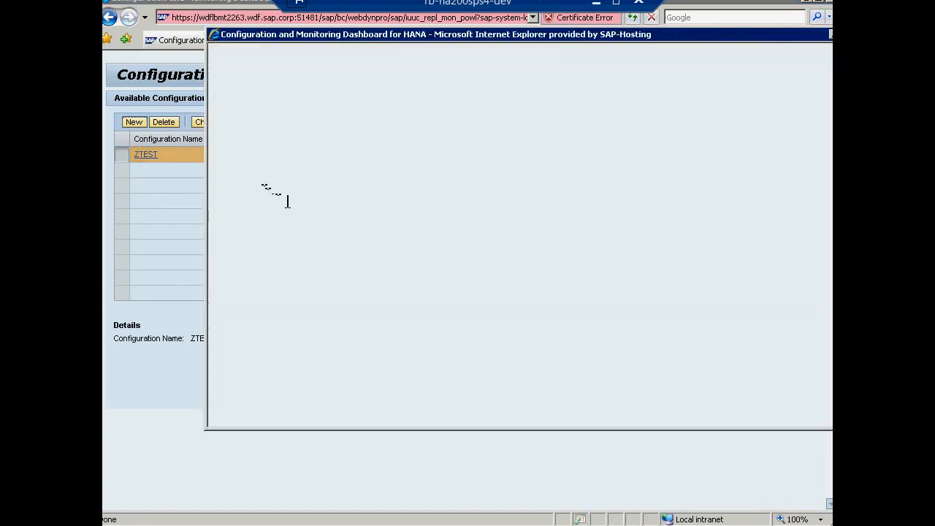
pyautogui.moveTo(414, 40); pyautogui.dragTo(345, 53)
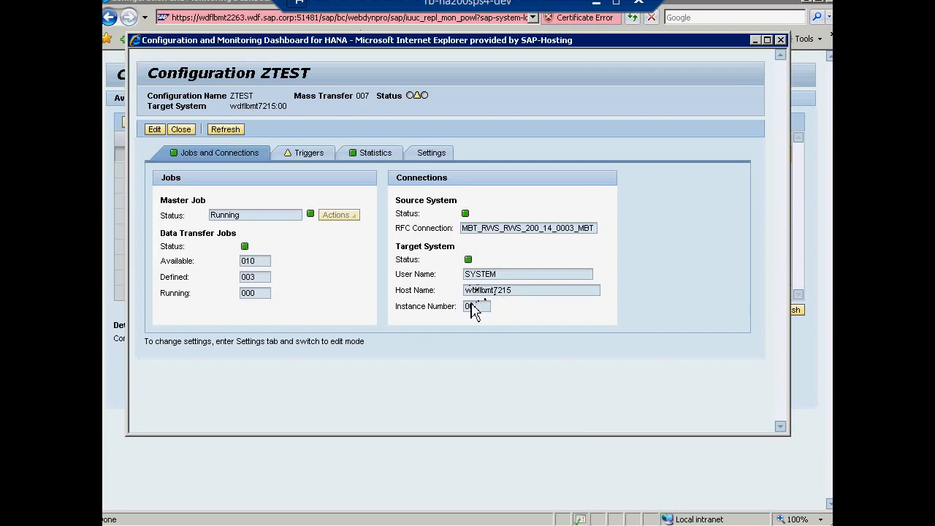
pyautogui.click(442, 154)
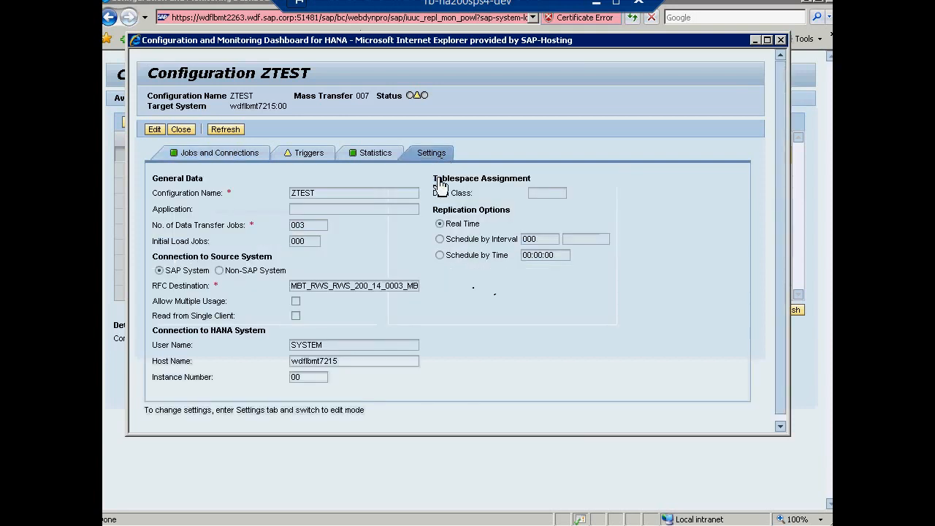
pyautogui.click(780, 40)
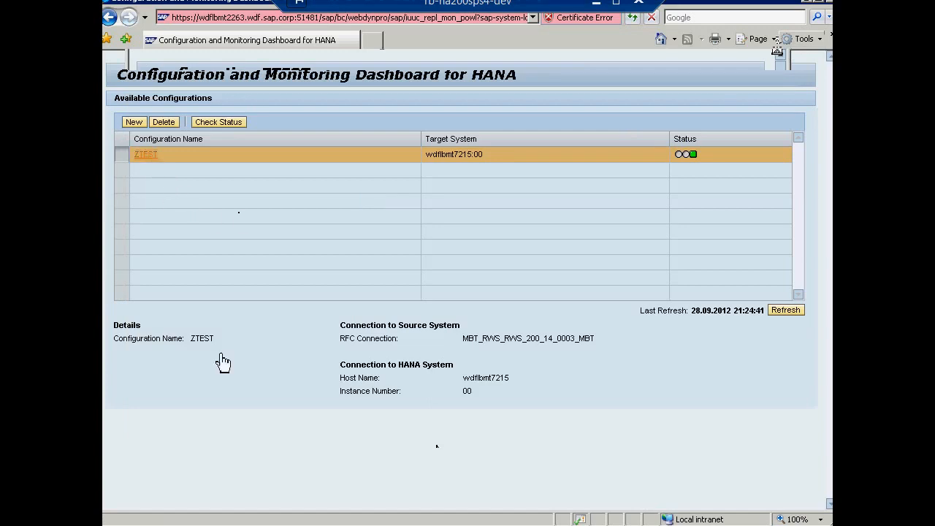
# Step: Switch to SAP HANA Studio and expand the Catalog of system H00 to examine its schemas
pyautogui.click(358, 525)
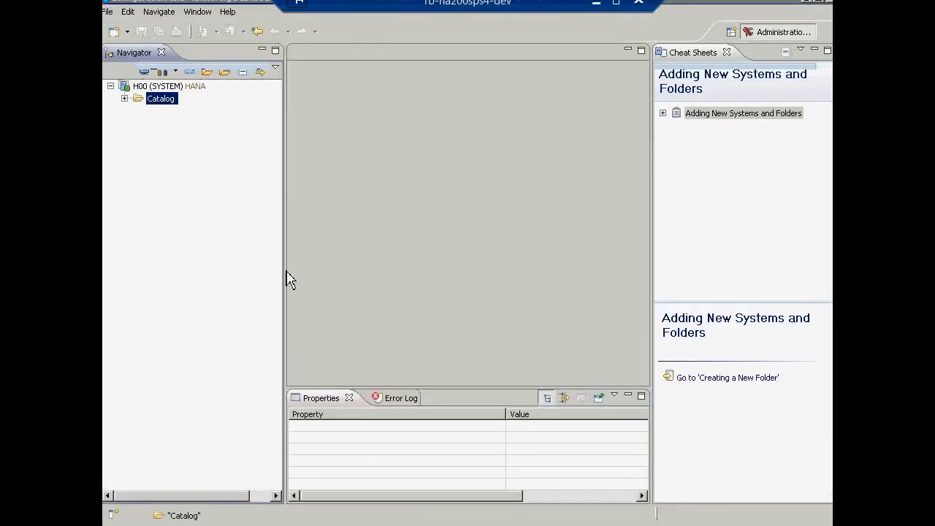
pyautogui.click(124, 98)
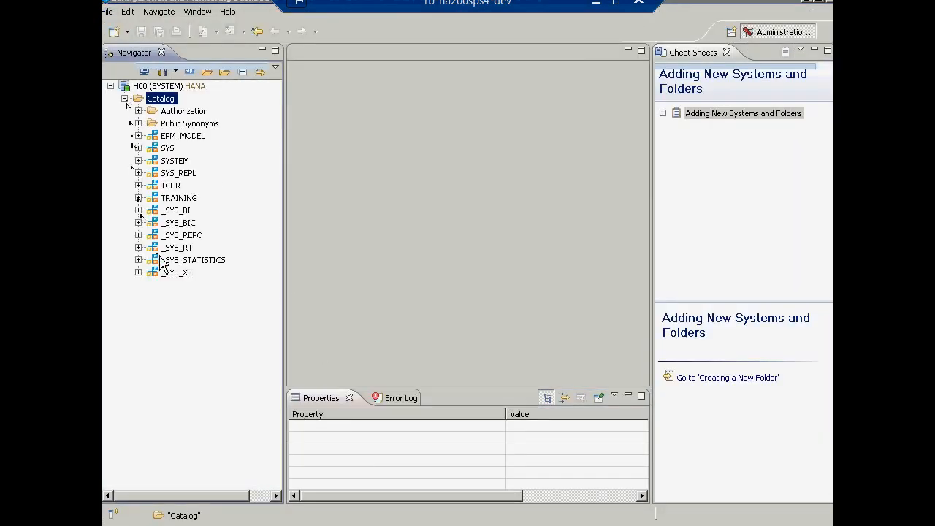
pyautogui.rightClick(164, 106)
pyautogui.click(184, 104)
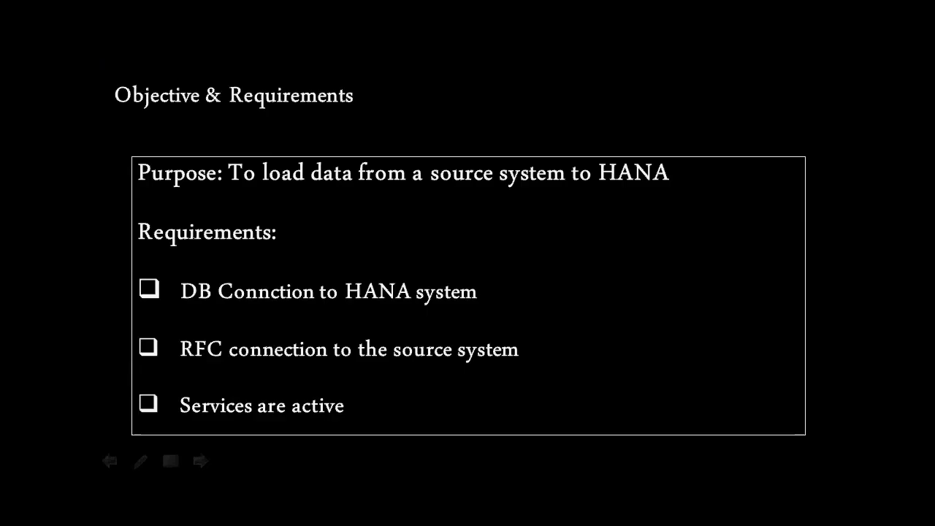
pyautogui.press('Right')
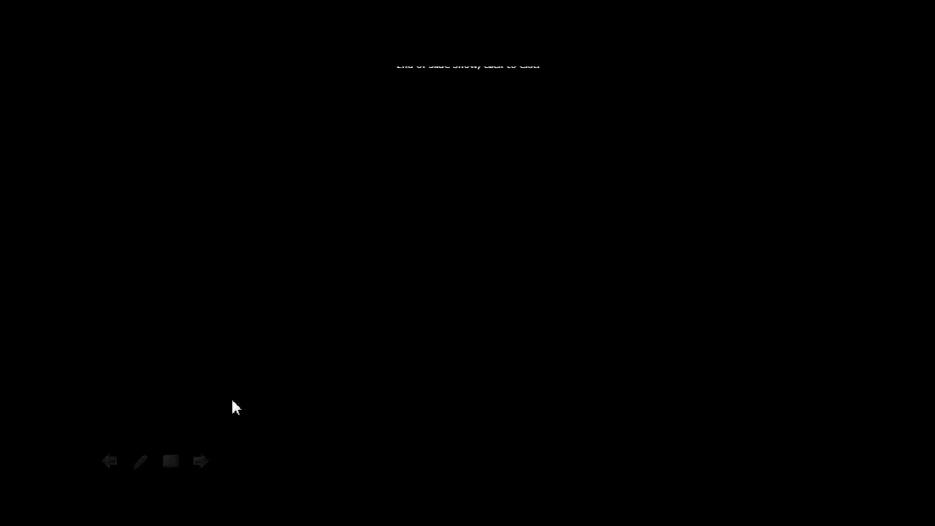
pyautogui.press('Left')
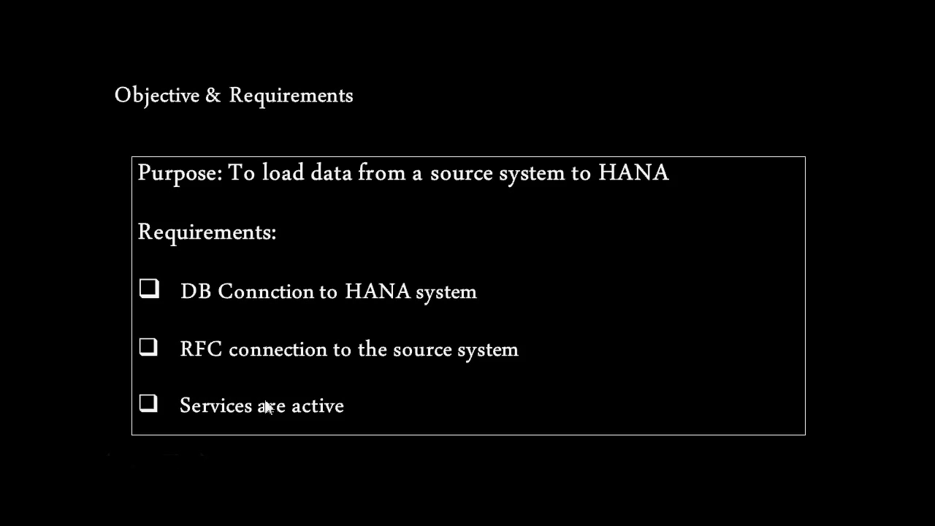